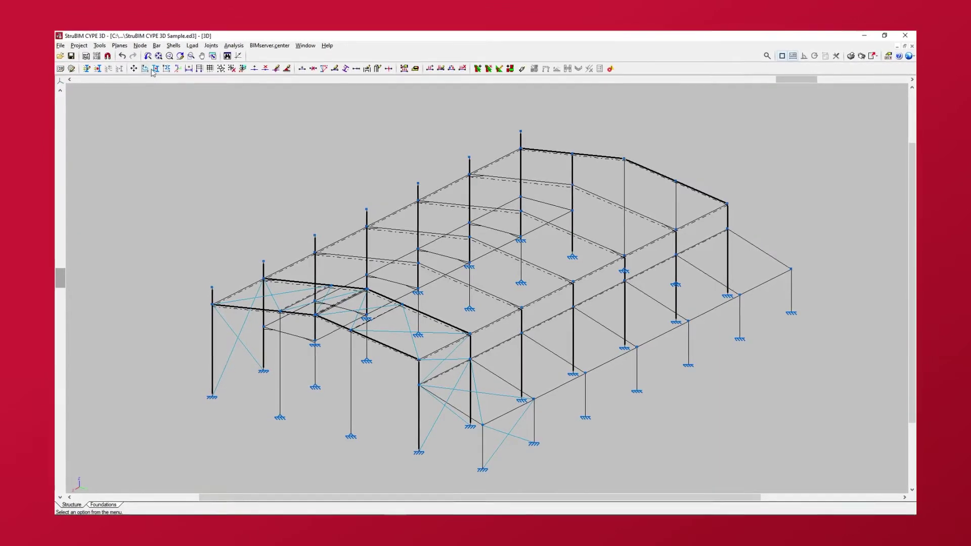
Describe the disposition of the three front gable columns: the front corner column and the two intermediate ones beside it.
{"action": "left_click", "coordinate": [157, 45]}
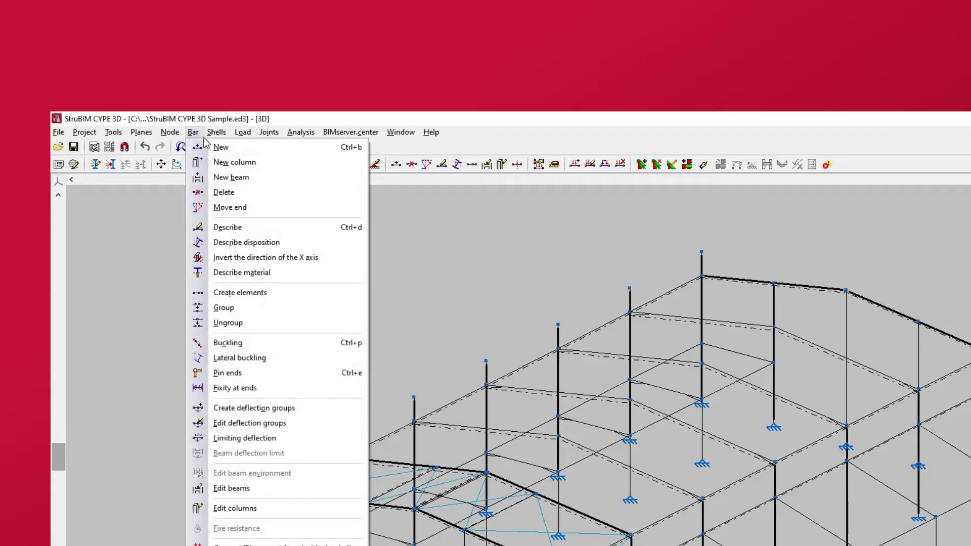
{"action": "left_click", "coordinate": [213, 242]}
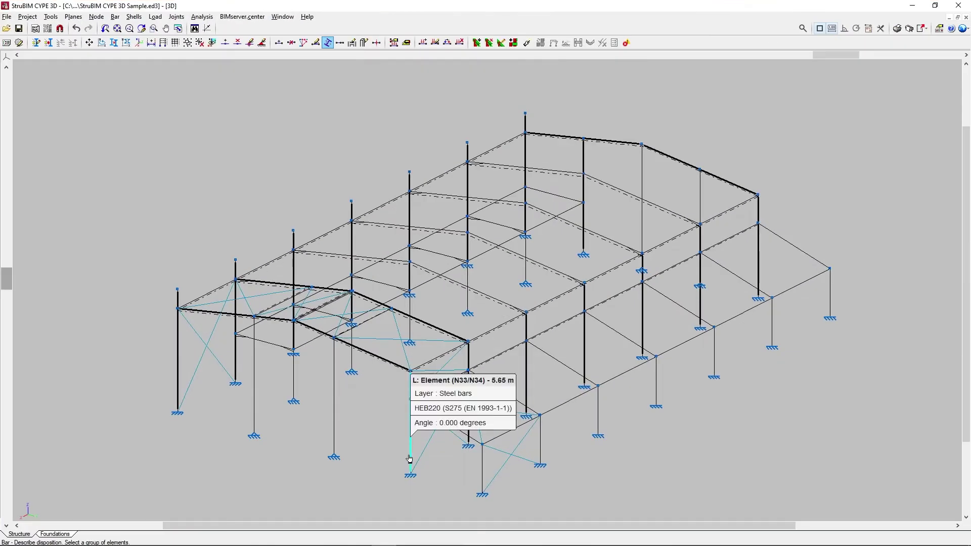
{"action": "left_click", "coordinate": [401, 451]}
{"action": "left_click", "coordinate": [358, 434]}
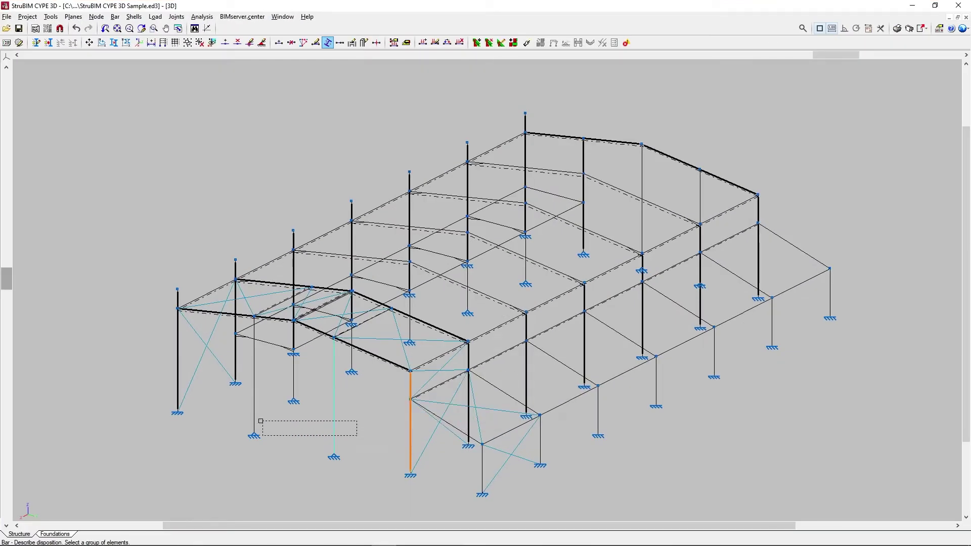
{"action": "left_click", "coordinate": [242, 417]}
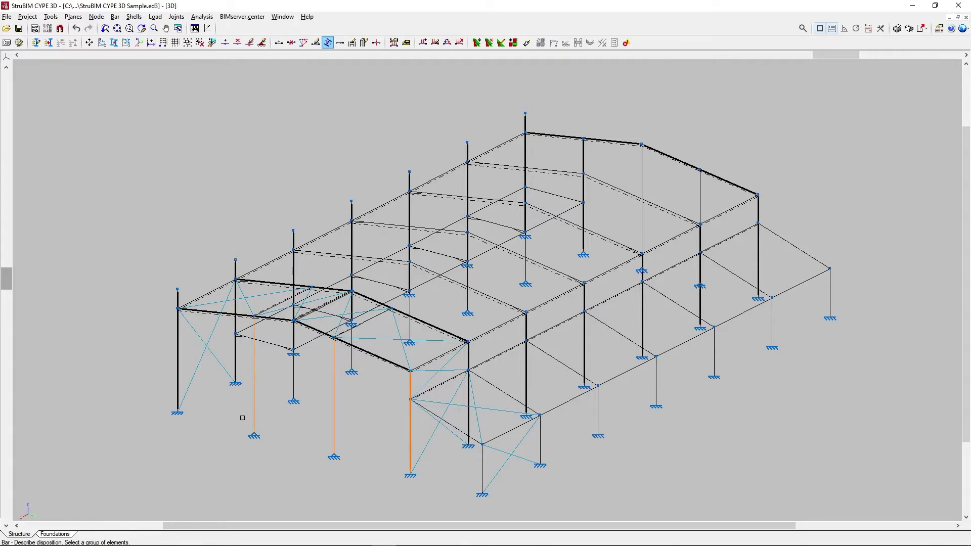
{"action": "right_click", "coordinate": [243, 417]}
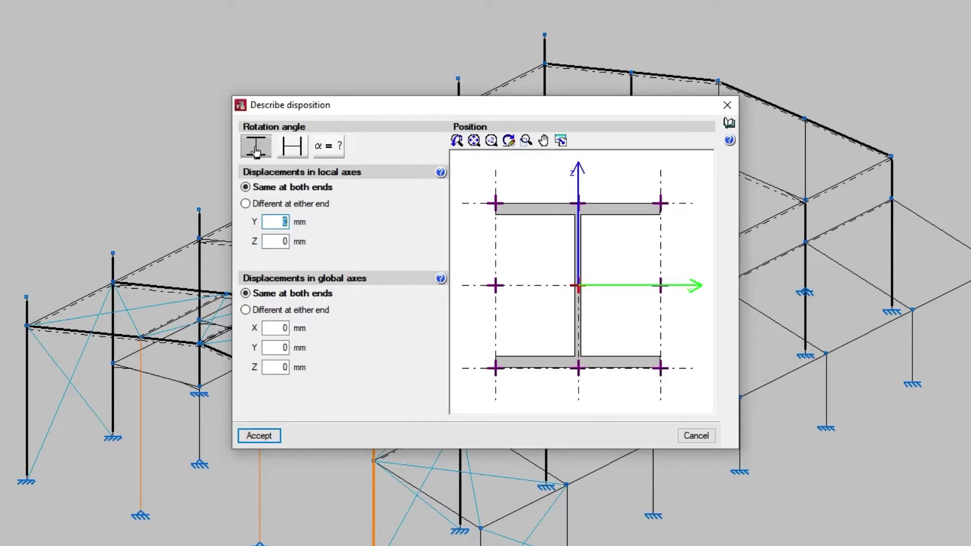
Try the section's horizontal-web rotation preset, then give it a custom rotation angle of 15 degrees.
{"action": "left_click", "coordinate": [292, 149]}
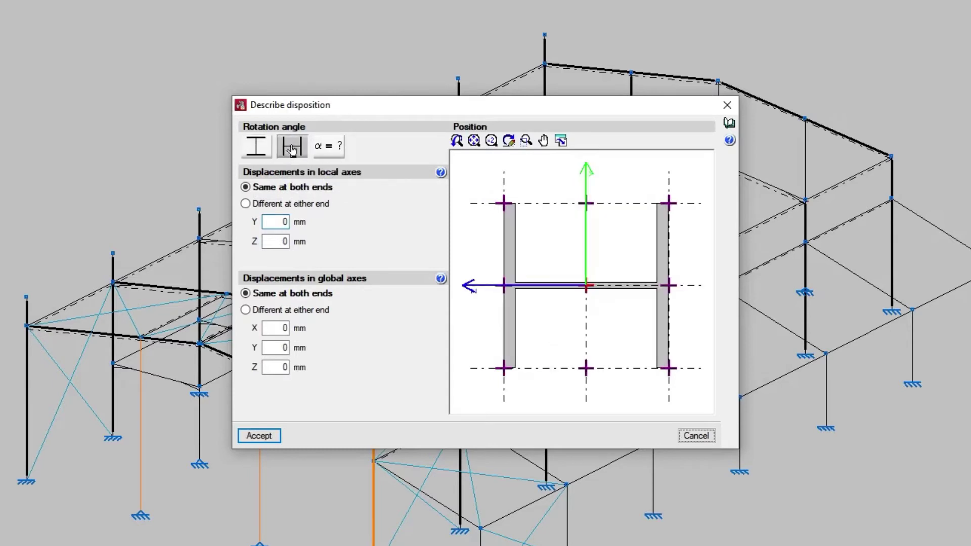
{"action": "left_click", "coordinate": [329, 146]}
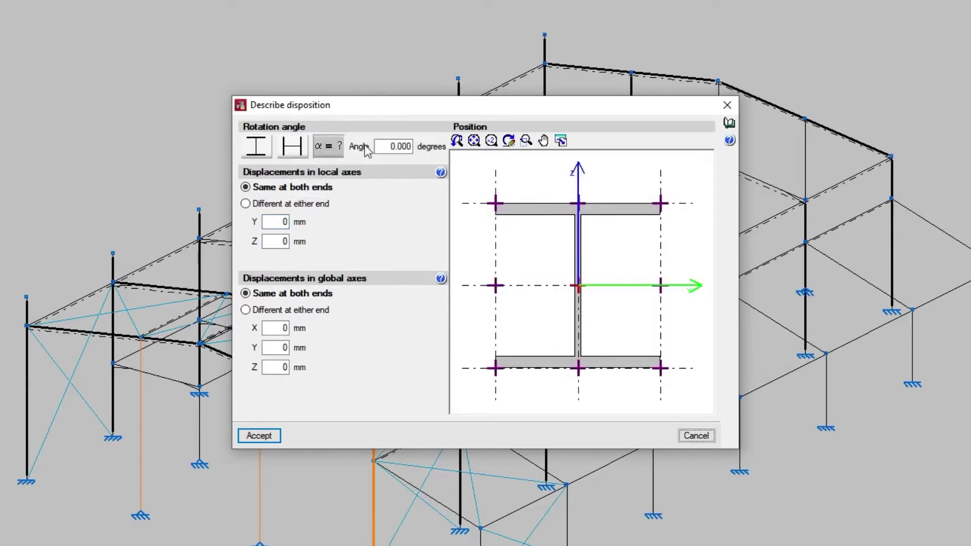
{"action": "double_click", "coordinate": [383, 146]}
{"action": "type", "text": "15"}
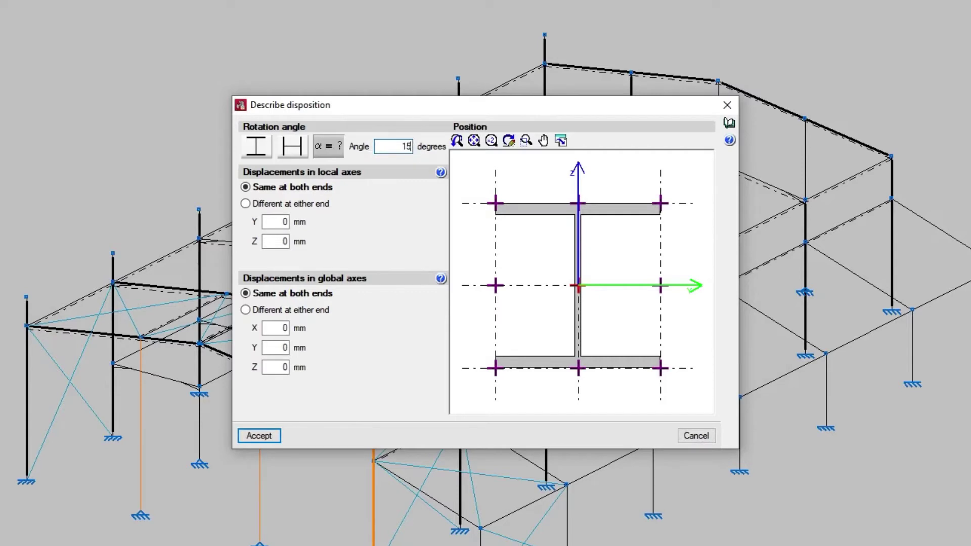
{"action": "key", "text": "Tab"}
Try custom rotation angles of 30 and 45 degrees for the section, ending with 90 degrees.
{"action": "double_click", "coordinate": [383, 146]}
{"action": "type", "text": "30"}
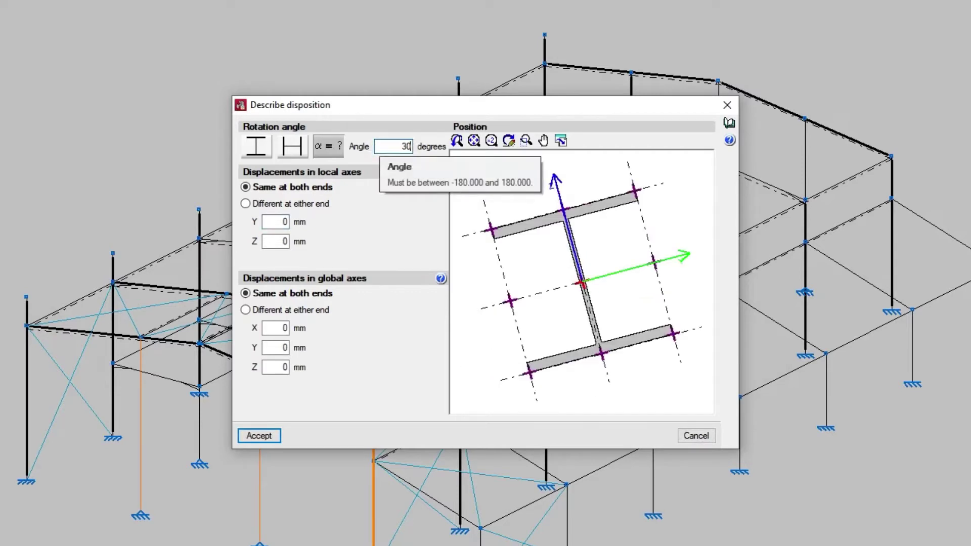
{"action": "key", "text": "Tab"}
{"action": "double_click", "coordinate": [417, 146]}
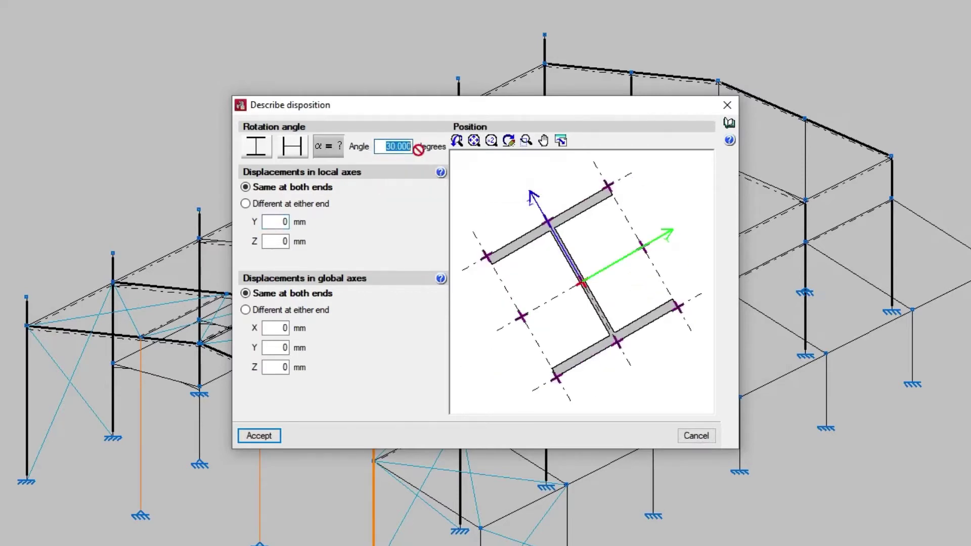
{"action": "type", "text": "45"}
{"action": "key", "text": "Tab"}
{"action": "double_click", "coordinate": [387, 146]}
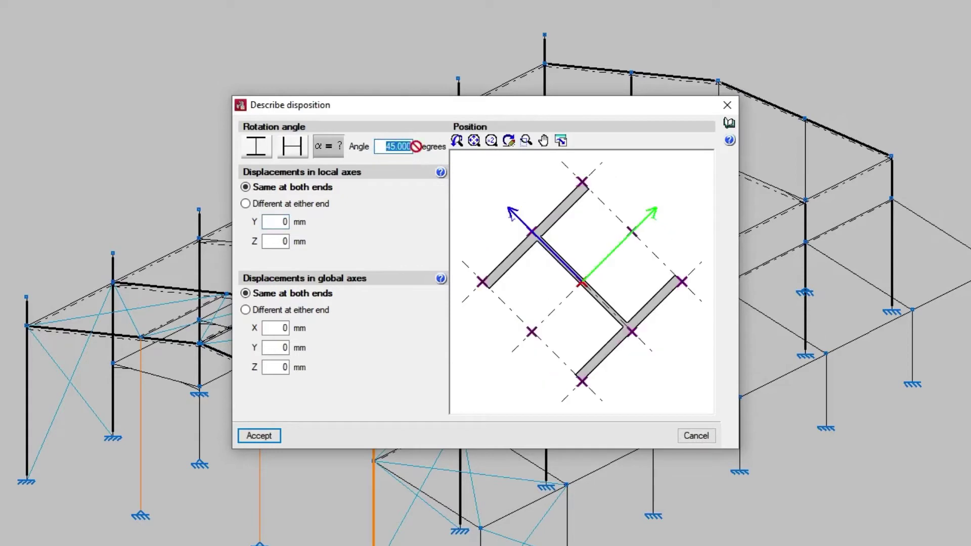
{"action": "type", "text": "90"}
{"action": "key", "text": "Tab"}
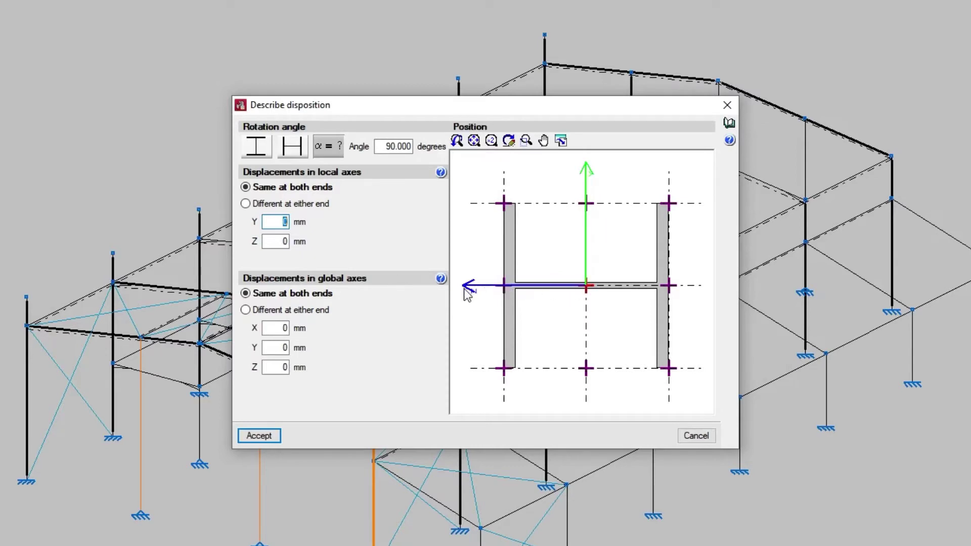
Try the section's right-middle, upper-right and lower-left levelling points, then put the levelling point back at the centre.
{"action": "left_click", "coordinate": [585, 290]}
{"action": "left_click", "coordinate": [668, 286]}
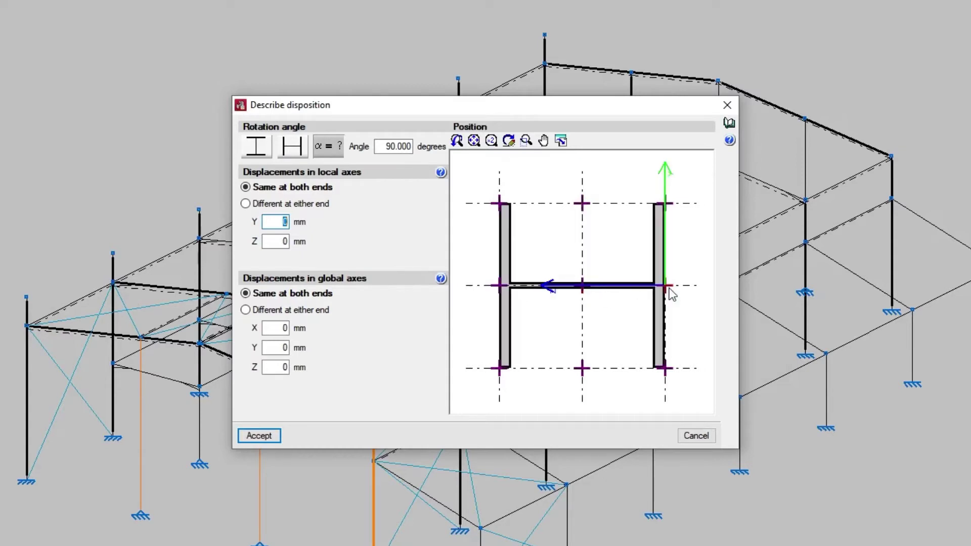
{"action": "left_click", "coordinate": [668, 204]}
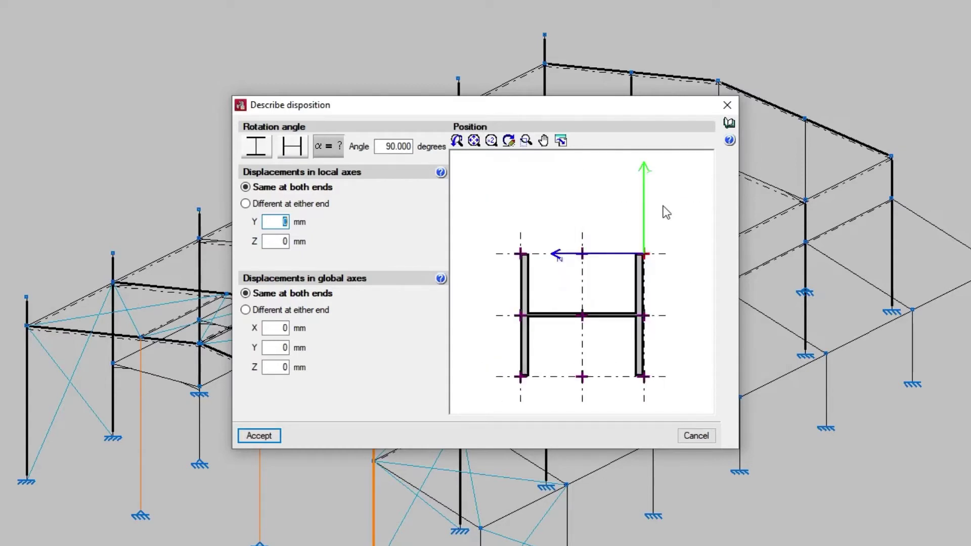
{"action": "left_click", "coordinate": [520, 376]}
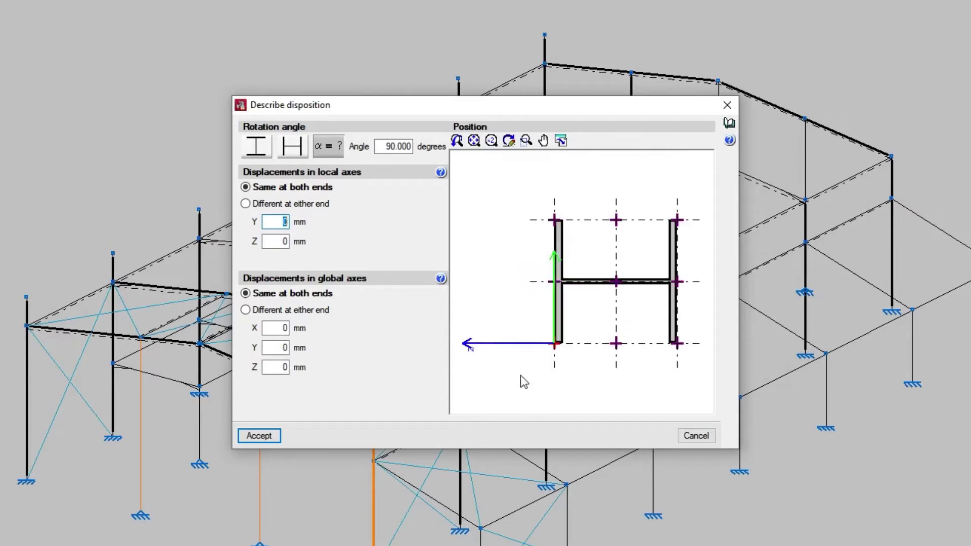
{"action": "left_click", "coordinate": [615, 282]}
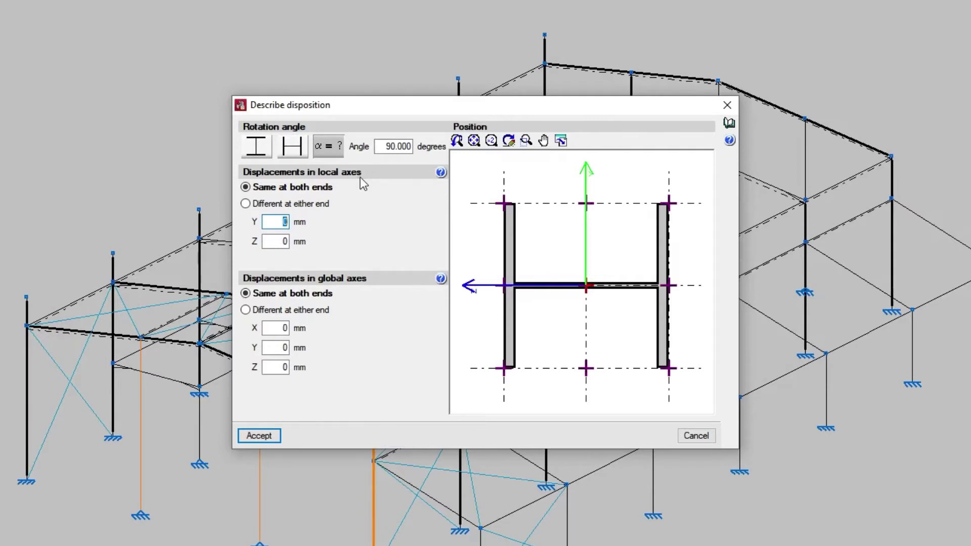
Set the local-axis displacements to the same at both ends, with Y 20 mm and Z 20 mm.
{"action": "left_click", "coordinate": [254, 190]}
{"action": "double_click", "coordinate": [284, 222]}
{"action": "type", "text": "20"}
{"action": "double_click", "coordinate": [283, 241]}
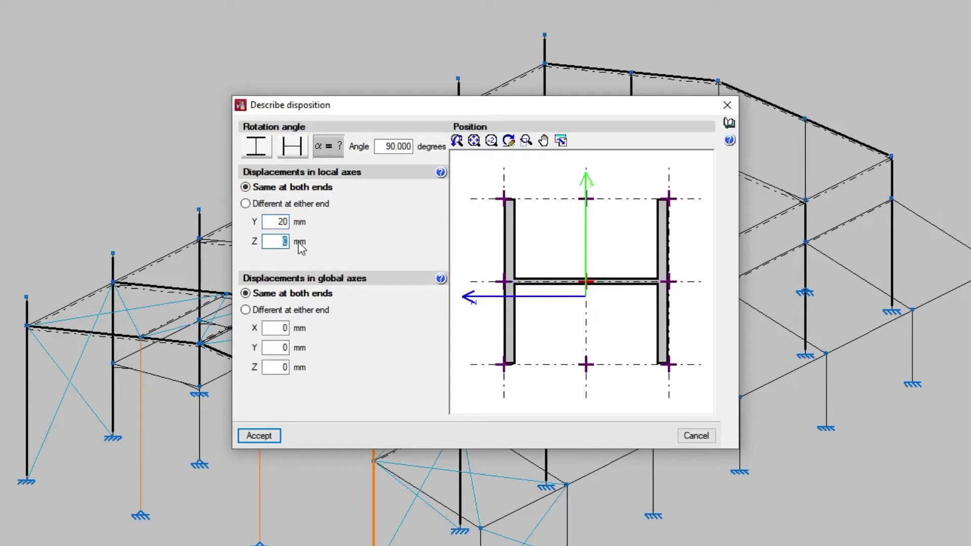
{"action": "type", "text": "20"}
{"action": "key", "text": "Tab"}
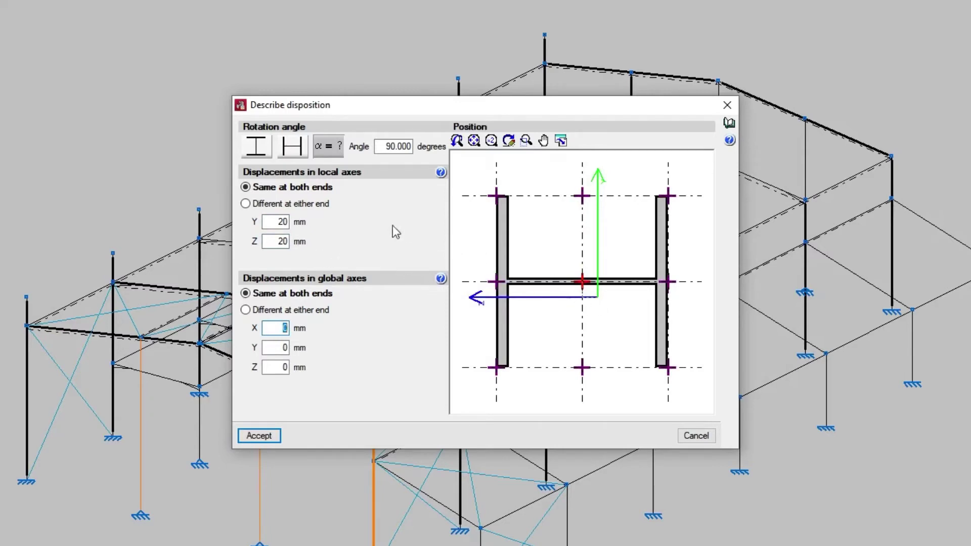
Make the local-axis displacements different at either end: Y and Z 20 mm at the origin, Y and Z 50 mm at the end.
{"action": "left_click", "coordinate": [246, 205]}
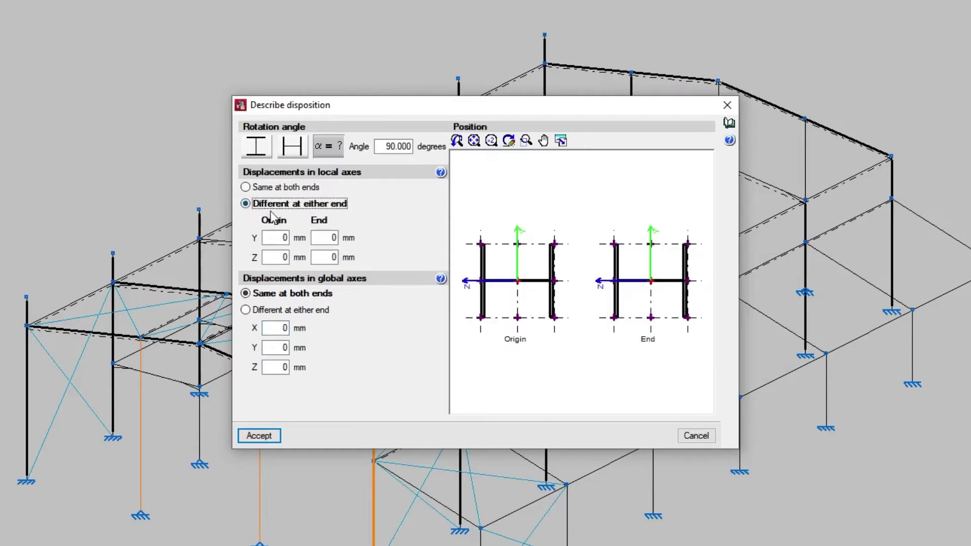
{"action": "double_click", "coordinate": [287, 238]}
{"action": "type", "text": "20"}
{"action": "double_click", "coordinate": [284, 257]}
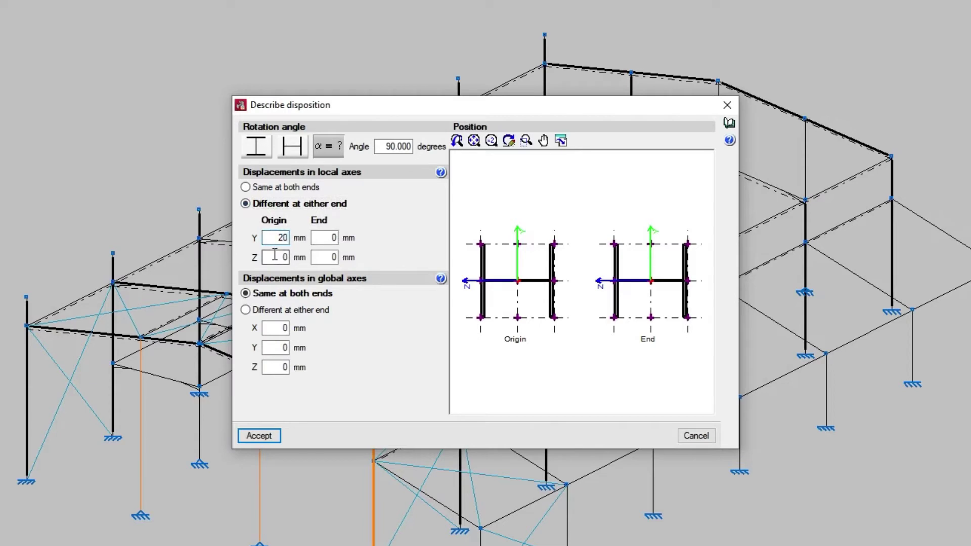
{"action": "type", "text": "20"}
{"action": "double_click", "coordinate": [331, 237]}
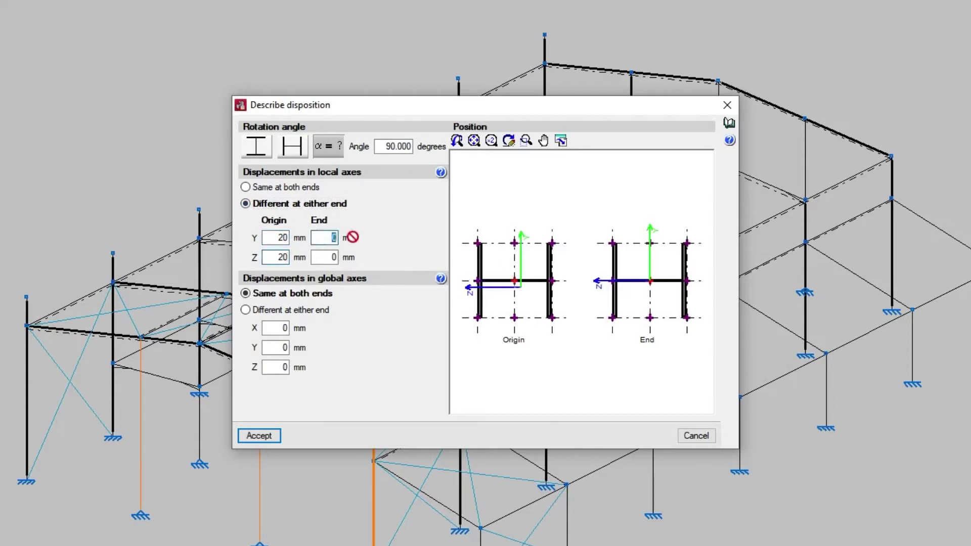
{"action": "type", "text": "50"}
{"action": "double_click", "coordinate": [331, 258]}
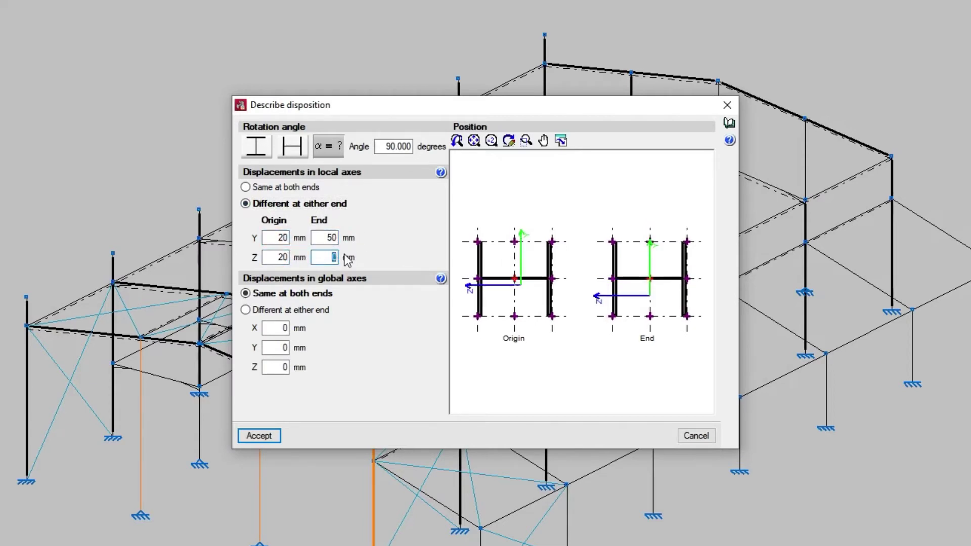
{"action": "type", "text": "50"}
{"action": "key", "text": "Tab"}
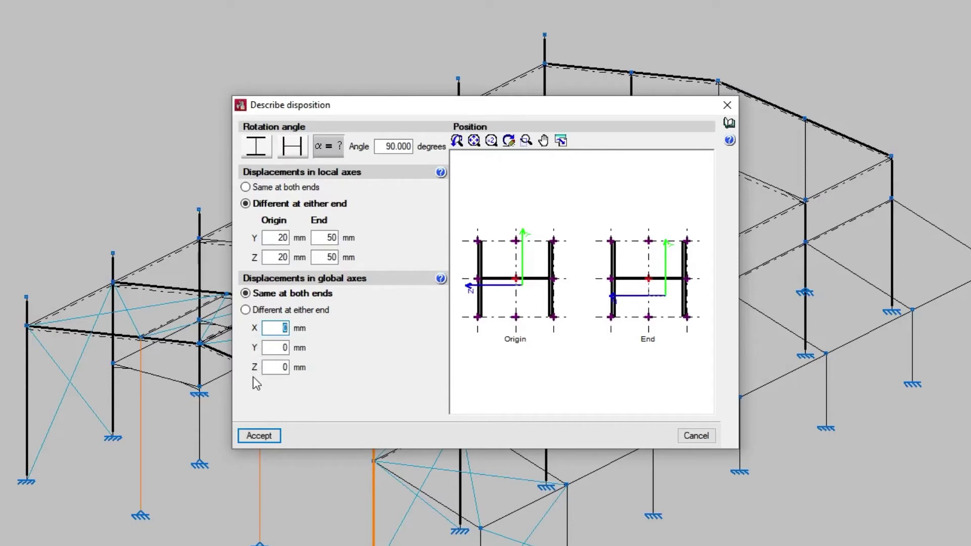
Set the global-axis displacements to be different at either end.
{"action": "left_click", "coordinate": [247, 294]}
{"action": "left_click", "coordinate": [246, 311]}
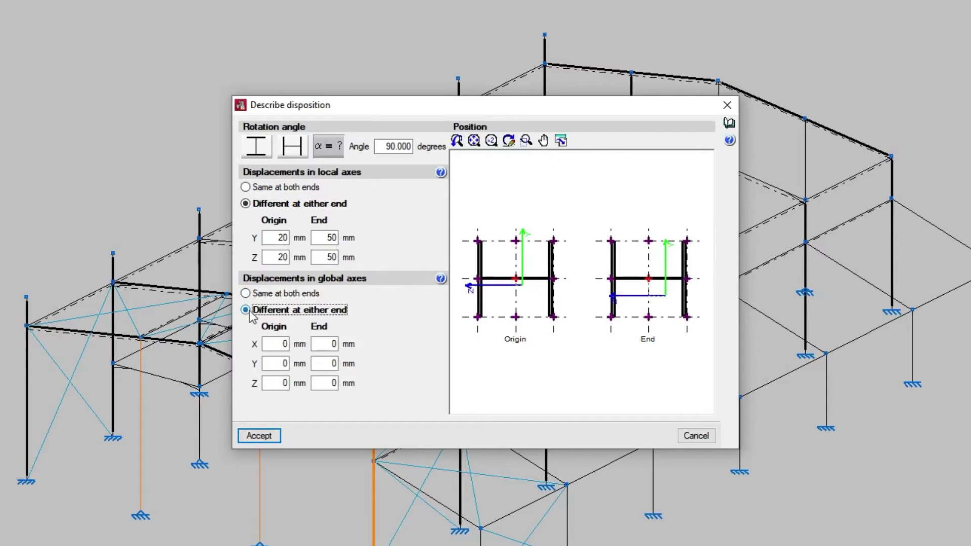
Read the Describe disposition help down to its global and local displacement diagrams, then discard the disposition settings.
{"action": "left_click", "coordinate": [728, 126]}
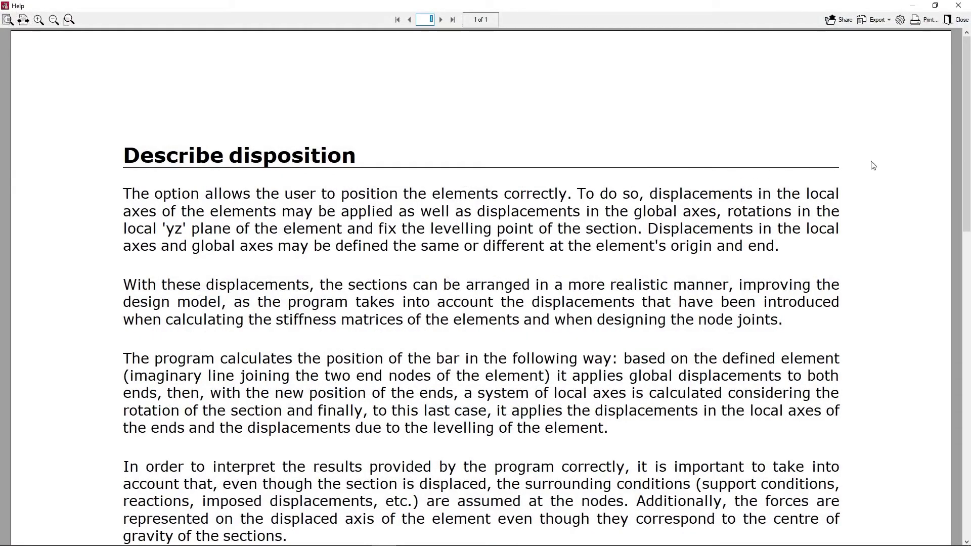
{"action": "left_click_drag", "start_coordinate": [968, 162], "coordinate": [956, 371]}
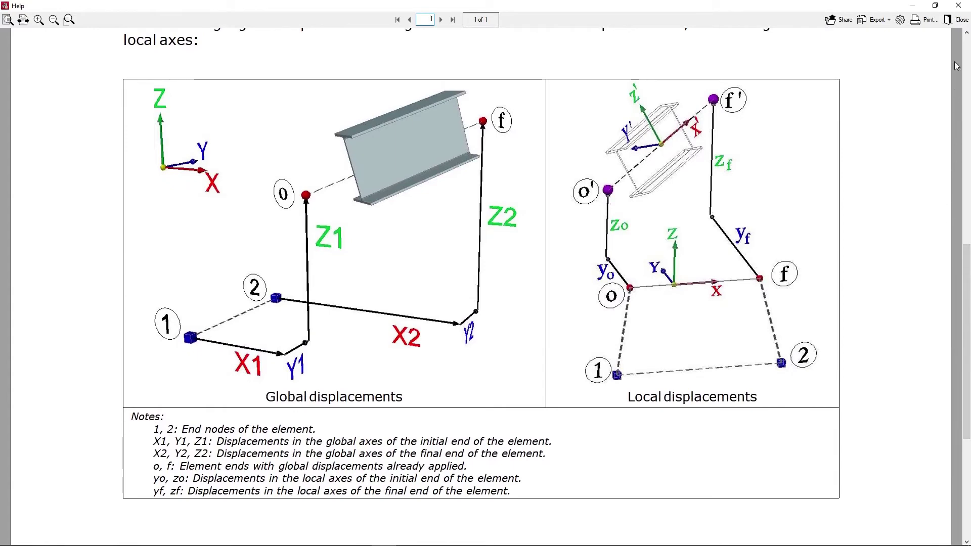
{"action": "left_click", "coordinate": [956, 21]}
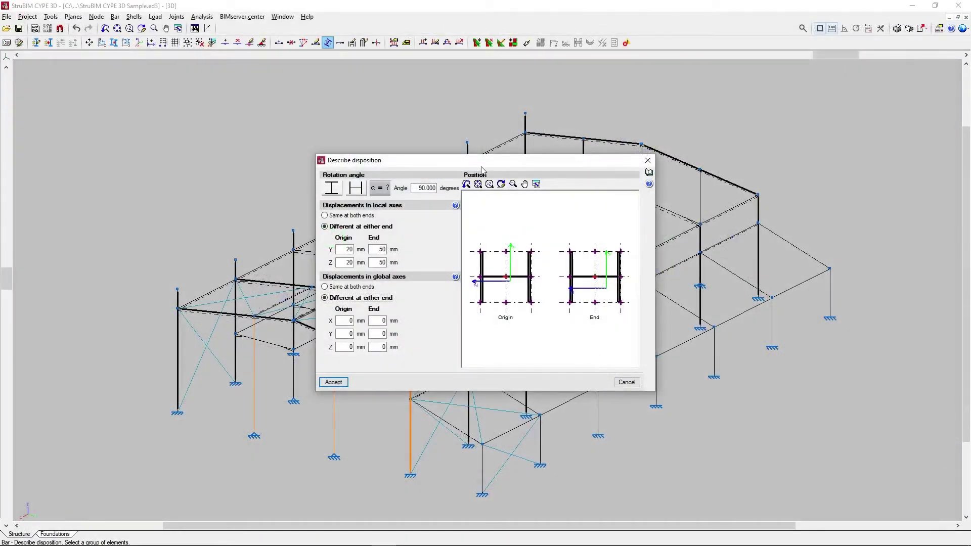
{"action": "left_click", "coordinate": [626, 381]}
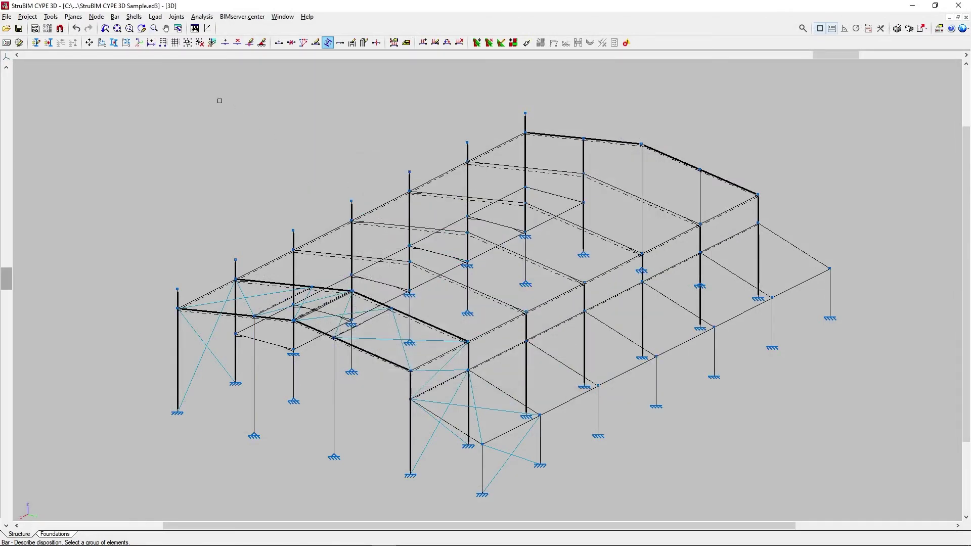
Invert the X-axis direction of the intermediate front gable column farther from the front corner column.
{"action": "left_click", "coordinate": [115, 17]}
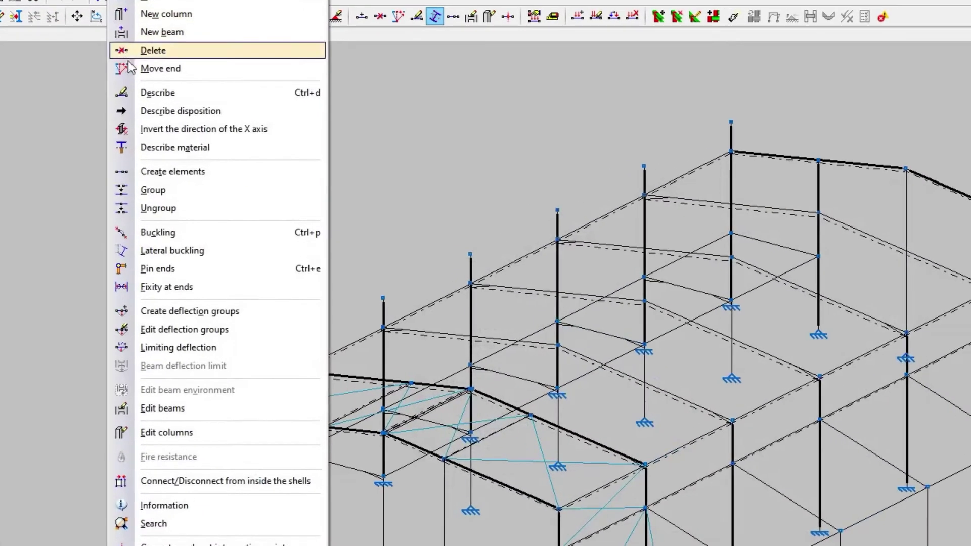
{"action": "left_click", "coordinate": [125, 117]}
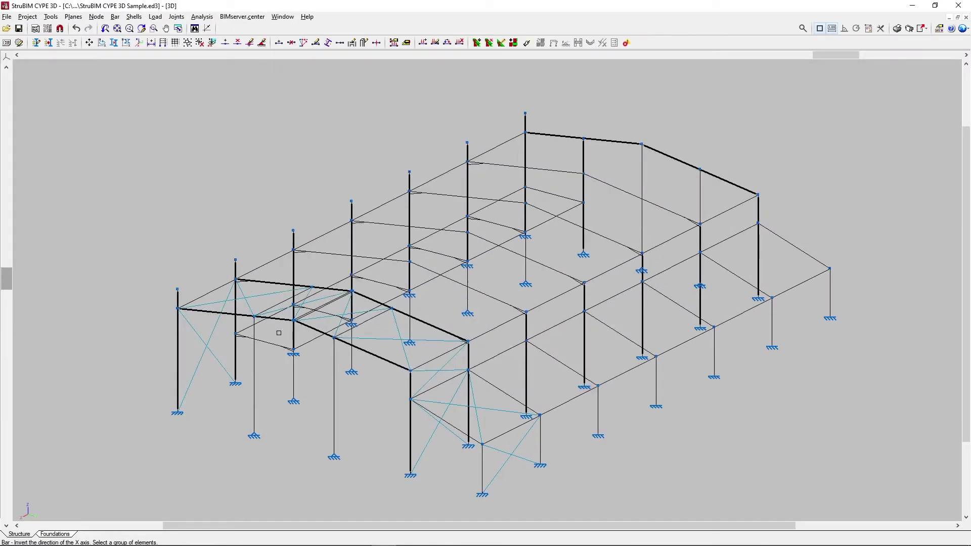
{"action": "left_click", "coordinate": [254, 389]}
{"action": "right_click", "coordinate": [272, 385]}
Invert the X-axis direction of the intermediate gable column nearer the front corner column, and repeat the inversion on the same column.
{"action": "scroll", "coordinate": [273, 385], "scroll_direction": "up", "scroll_amount": 7}
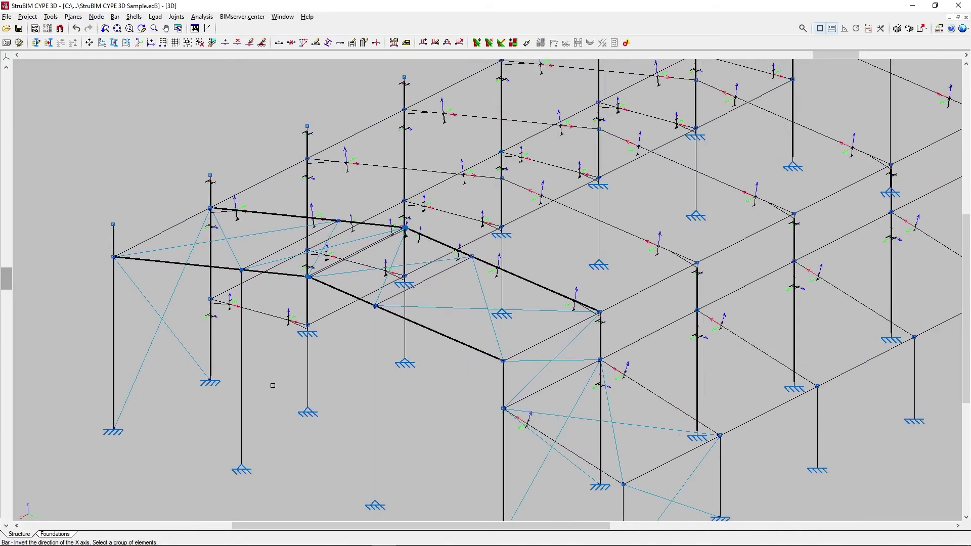
{"action": "scroll", "coordinate": [273, 385], "scroll_direction": "up", "scroll_amount": 3}
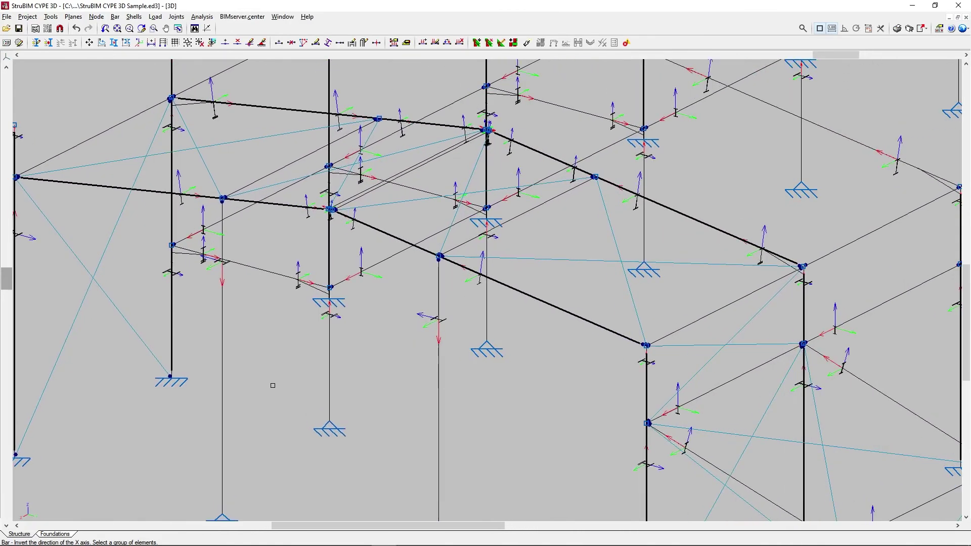
{"action": "left_click", "coordinate": [440, 392]}
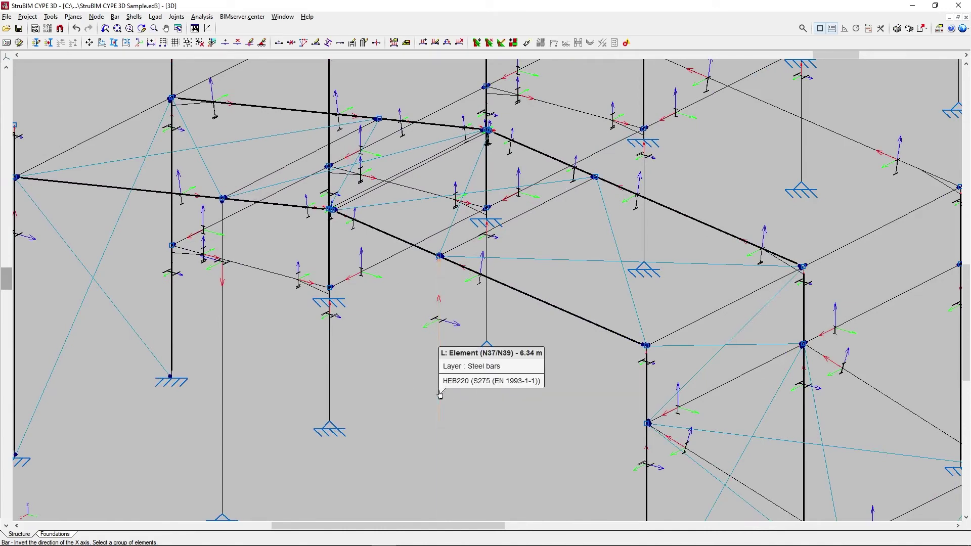
{"action": "right_click", "coordinate": [473, 392]}
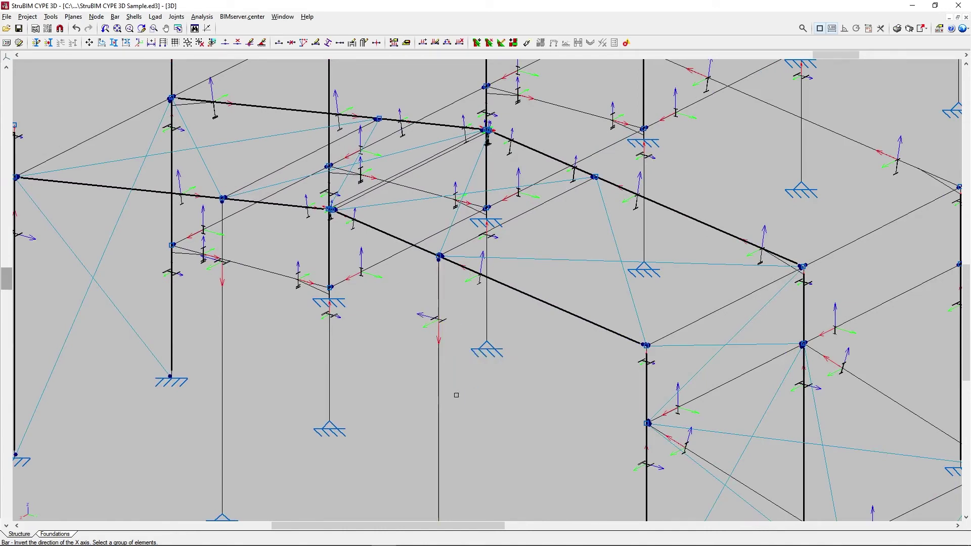
{"action": "left_click", "coordinate": [440, 396]}
{"action": "right_click", "coordinate": [478, 396]}
{"action": "scroll", "coordinate": [478, 395], "scroll_direction": "down", "scroll_amount": 6}
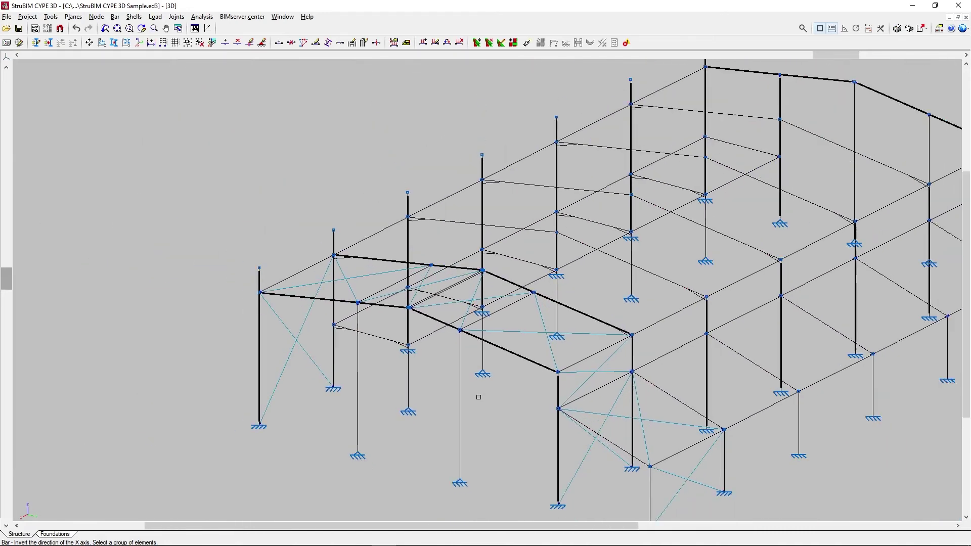
Start describing the material of the two intermediate front gable columns together.
{"action": "scroll", "coordinate": [478, 397], "scroll_direction": "down", "scroll_amount": 4}
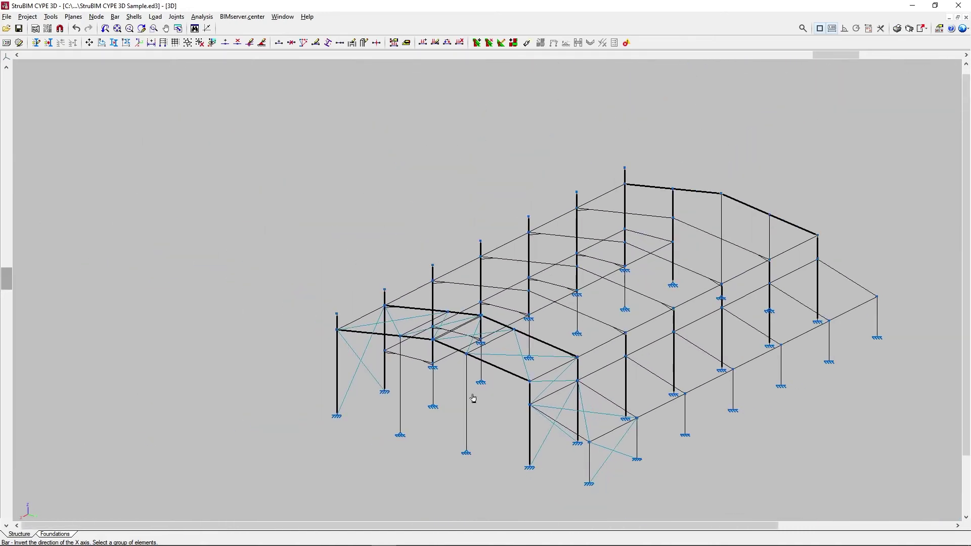
{"action": "left_click", "coordinate": [115, 17]}
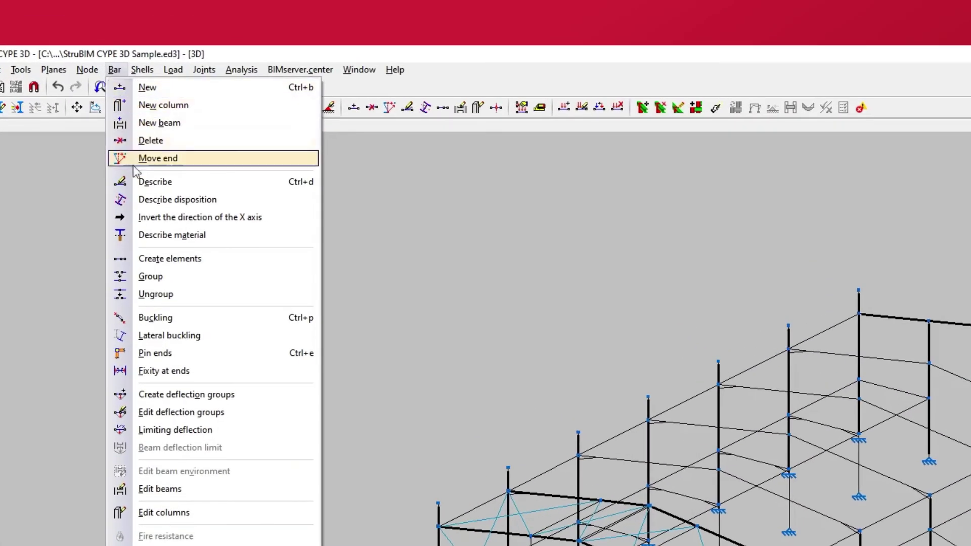
{"action": "left_click", "coordinate": [129, 234]}
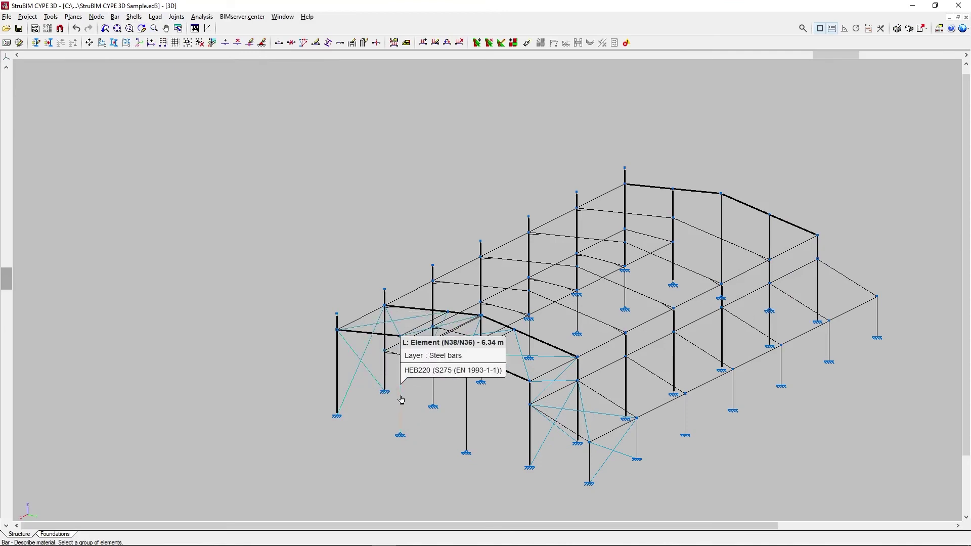
{"action": "left_click", "coordinate": [401, 400]}
{"action": "left_click", "coordinate": [466, 415]}
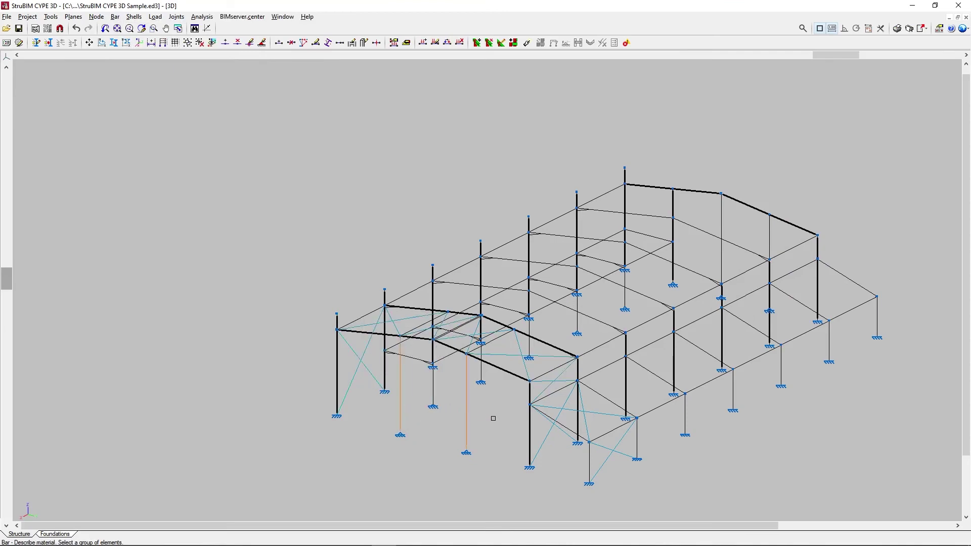
{"action": "right_click", "coordinate": [492, 418]}
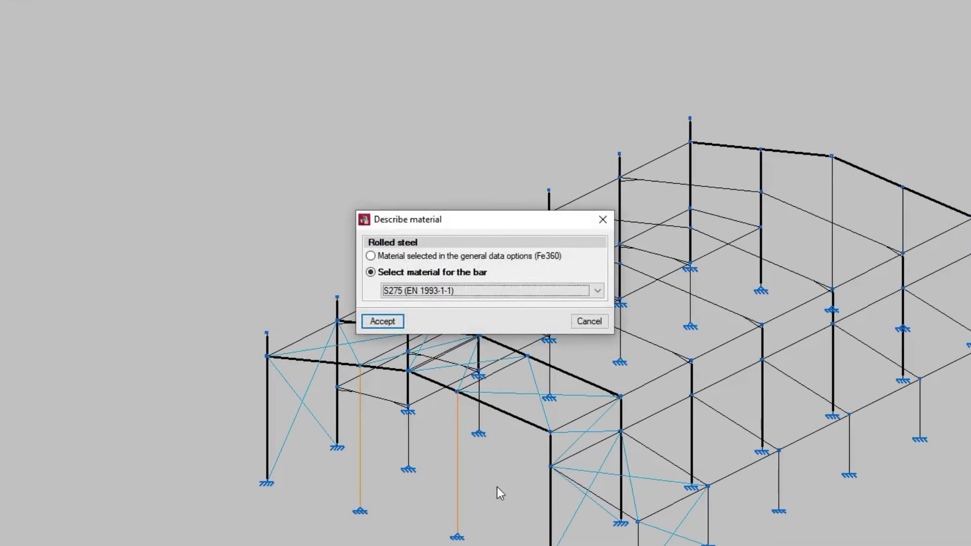
Assign S450 (EN 10025-2) rolled steel to the two selected gable columns as a bar-specific material instead of the general data material.
{"action": "left_click", "coordinate": [371, 257]}
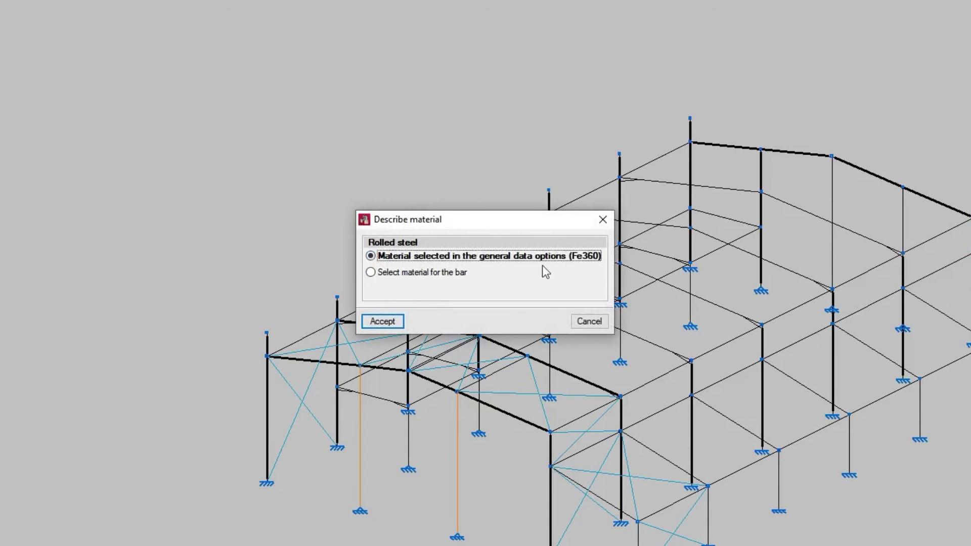
{"action": "left_click", "coordinate": [372, 273]}
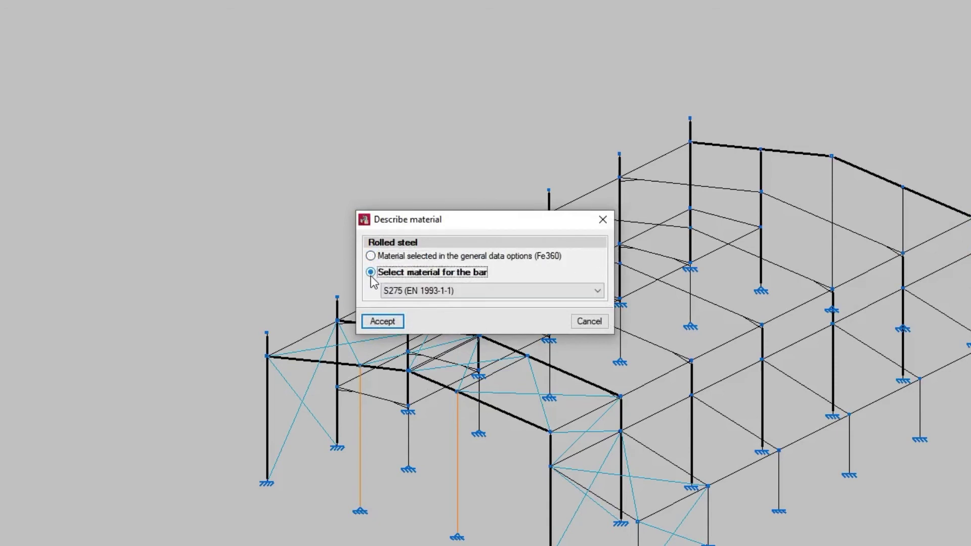
{"action": "left_click", "coordinate": [495, 292]}
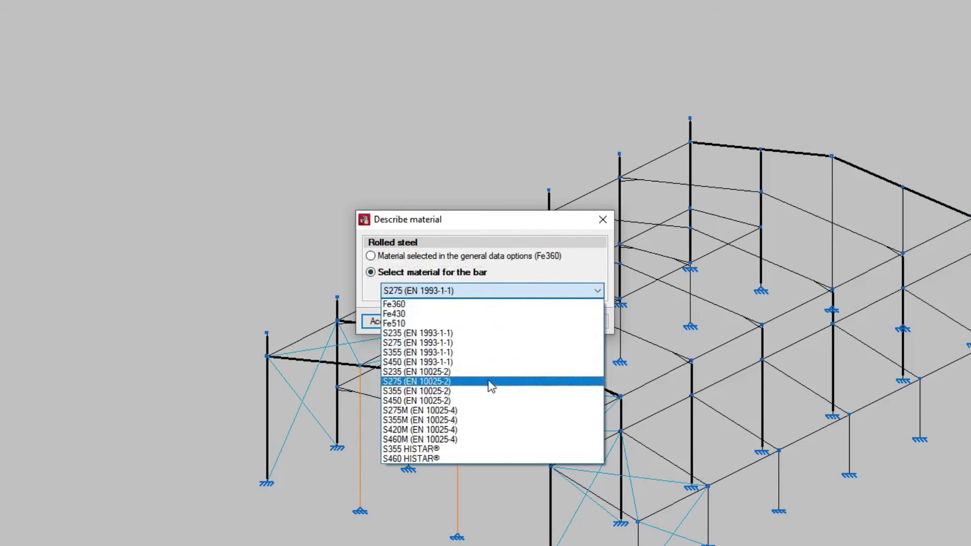
{"action": "left_click", "coordinate": [491, 402]}
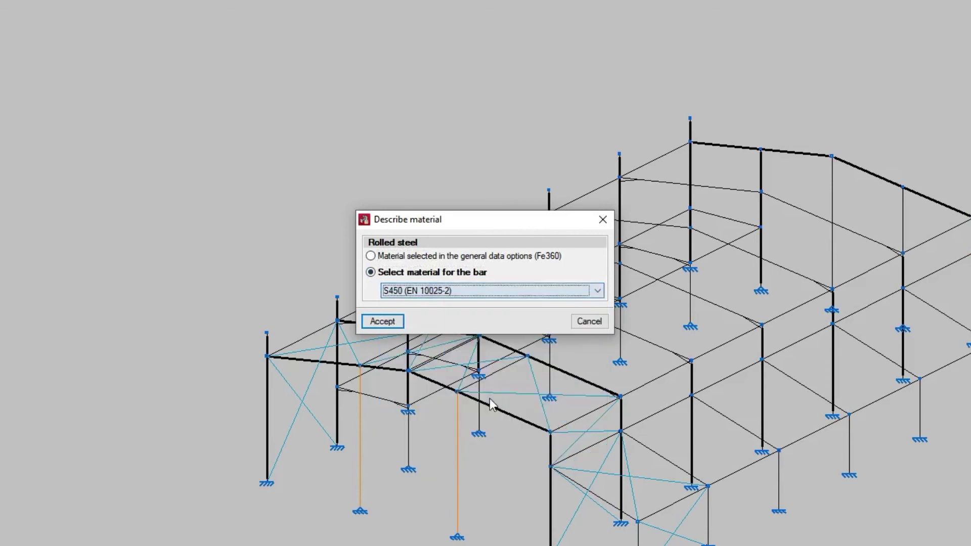
{"action": "left_click", "coordinate": [399, 326]}
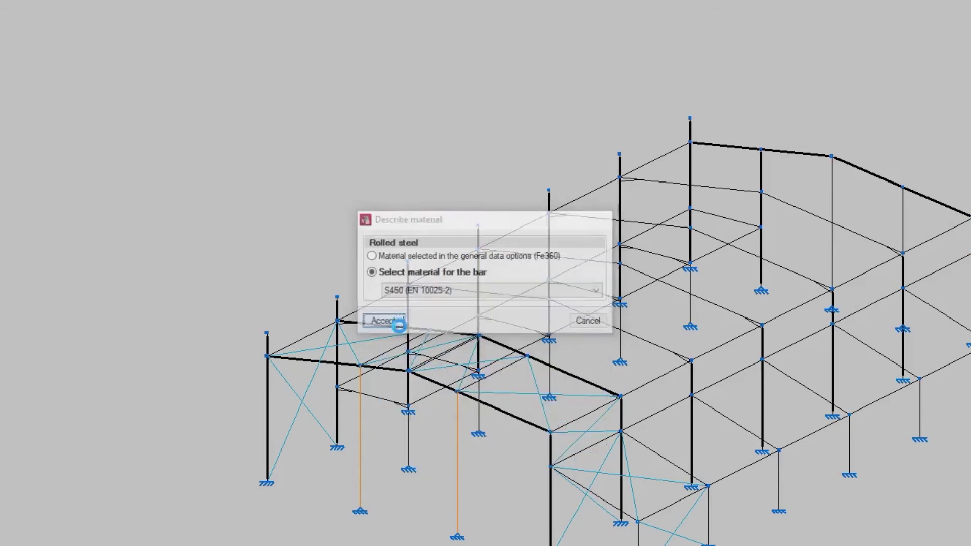